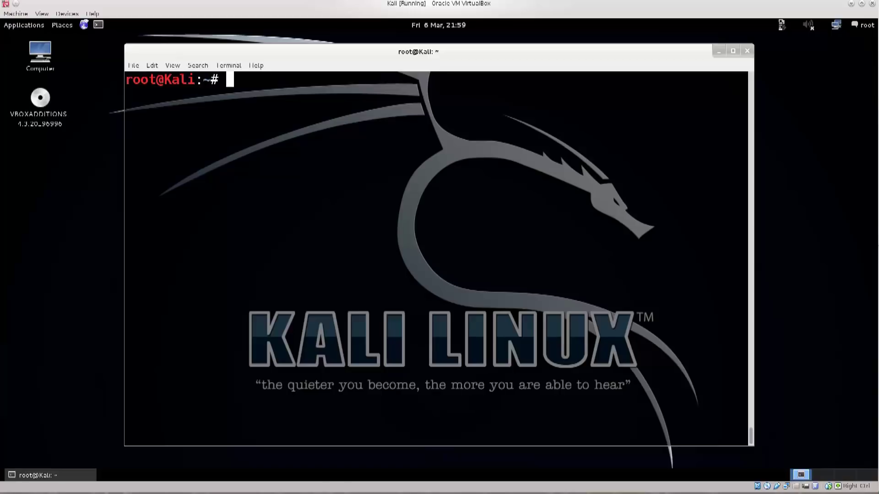
type("nano /etc/prox")
Step: Open /etc/proxychains.conf in nano and maximize the terminal window
key("Tab")
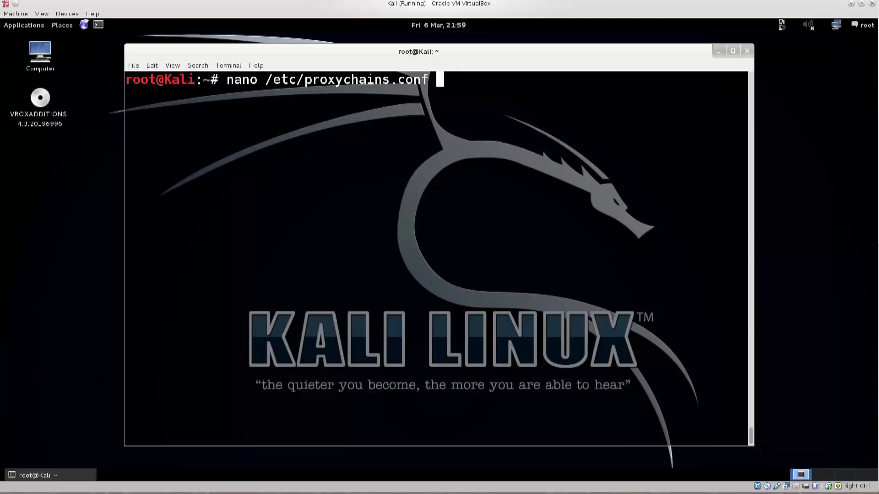
key("Return")
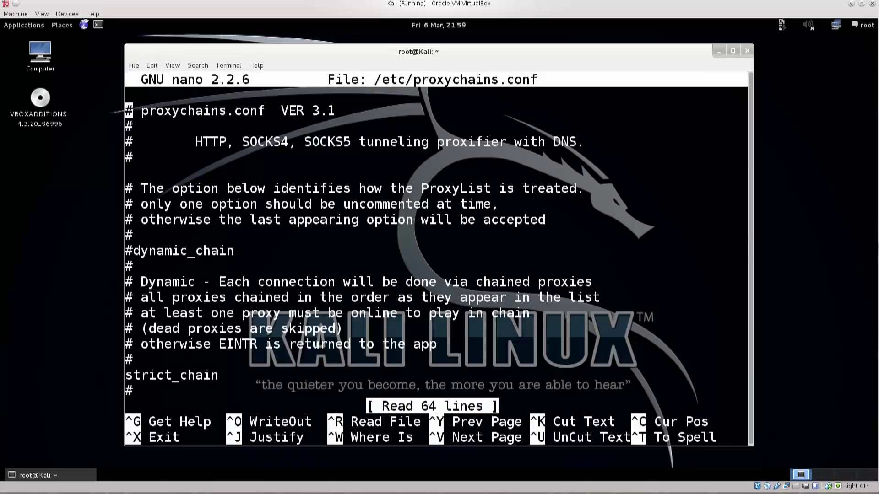
key("super+Up")
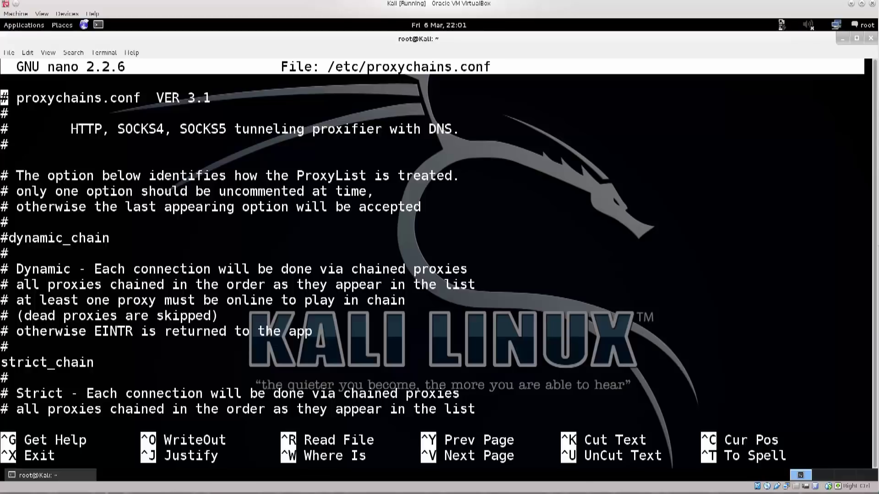
left_click_drag(71, 128, 227, 129)
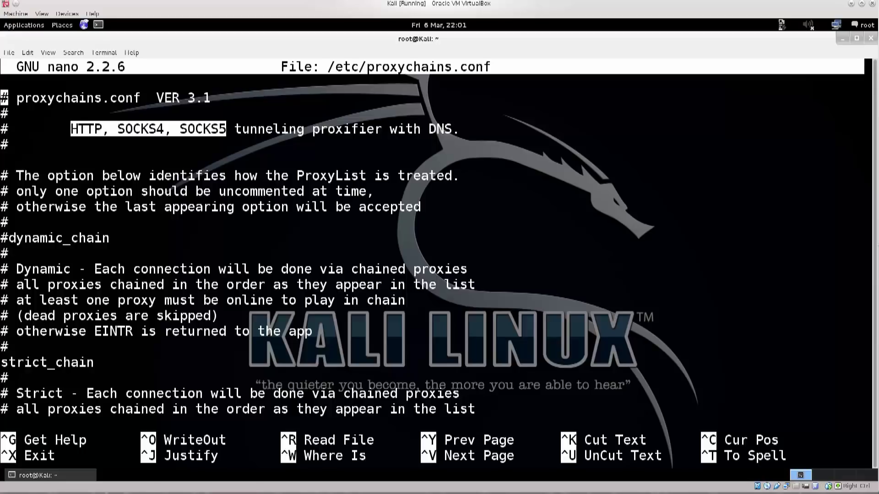
left_click(226, 128)
double_click(86, 128)
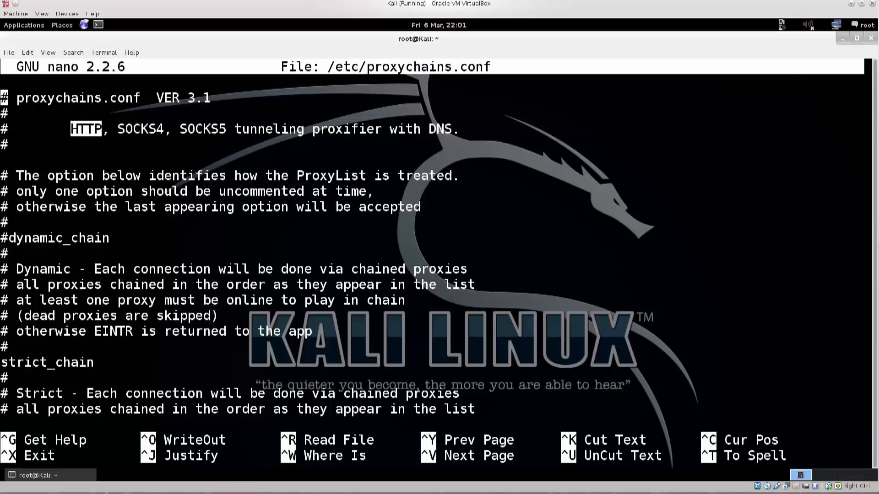
double_click(140, 128)
double_click(202, 129)
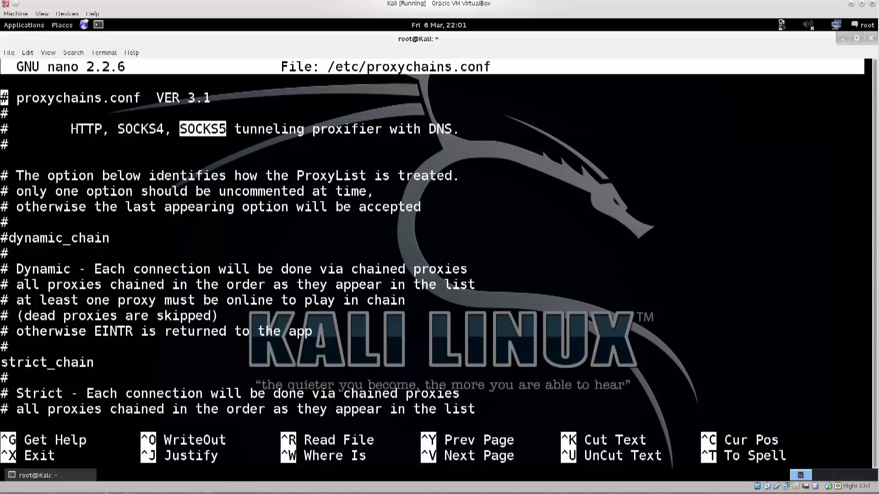
left_click_drag(71, 128, 226, 128)
left_click(225, 129)
left_click_drag(71, 128, 101, 129)
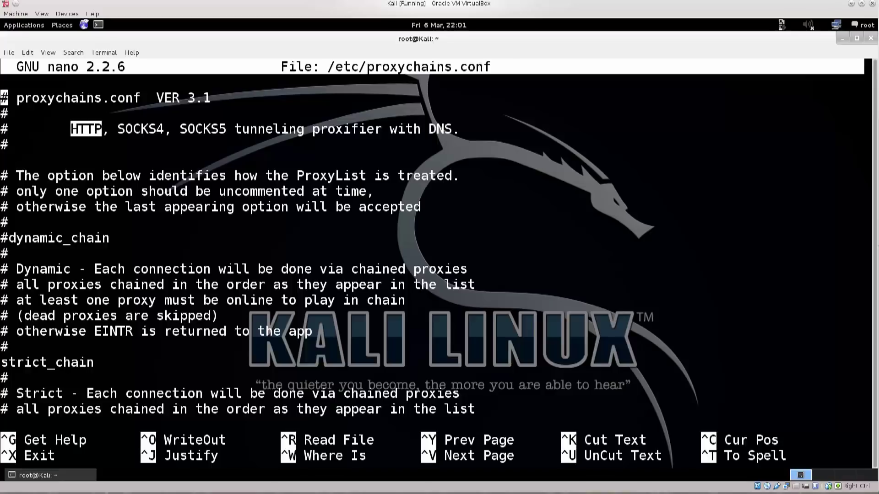
left_click_drag(118, 128, 226, 129)
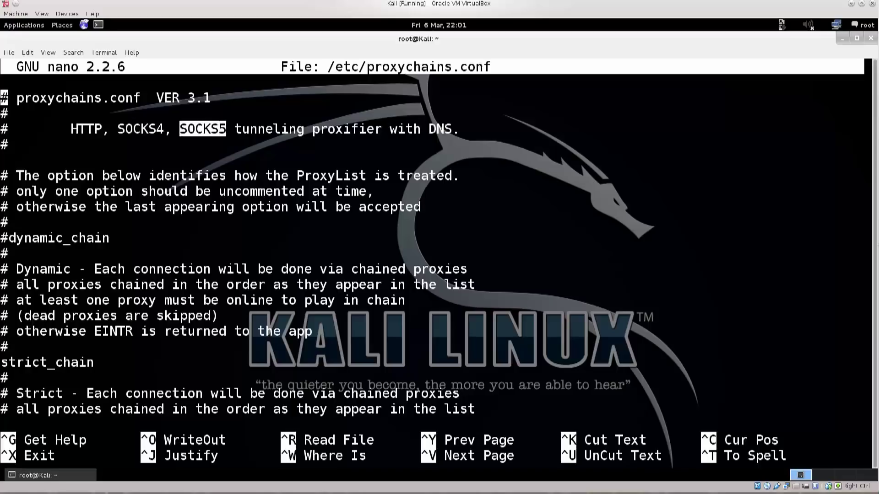
left_click_drag(117, 128, 163, 128)
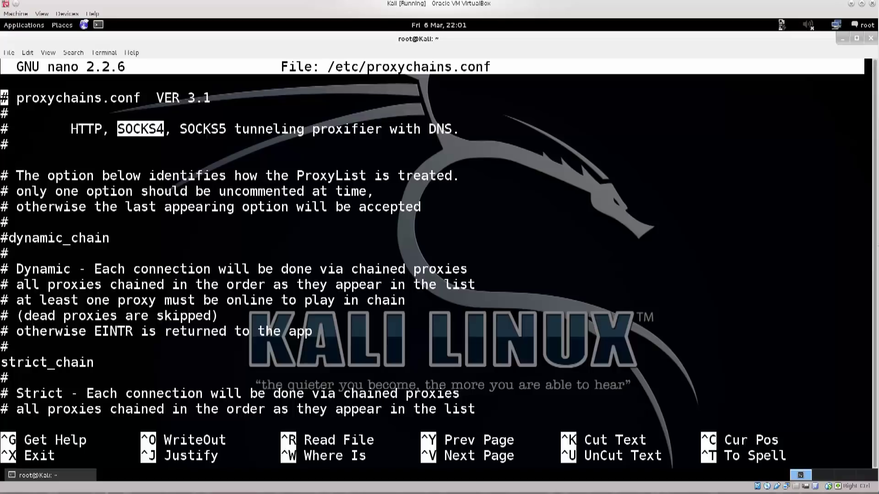
left_click_drag(117, 128, 165, 128)
left_click_drag(179, 129, 226, 128)
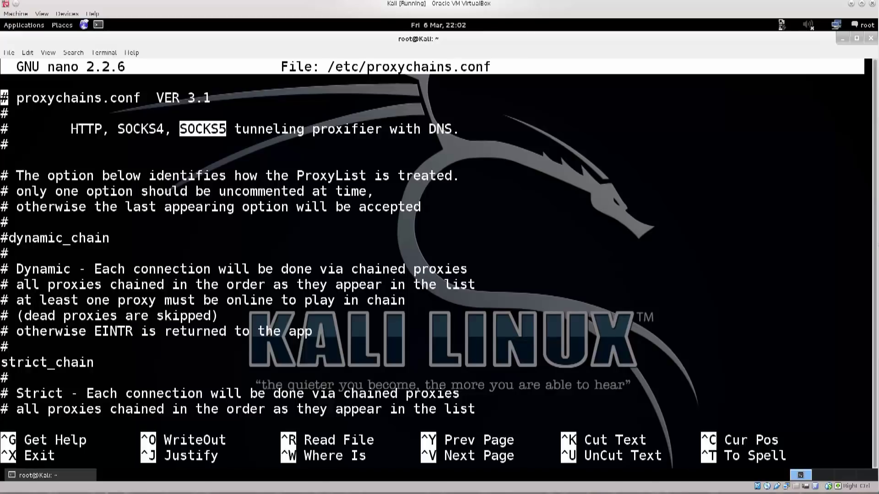
Step: On the #dynamic_chain line, backspace away the comment mark and a stray tilde
key("Down")
key("Down")
key("Down")
key("Down")
key("Down")
key("Down")
key("Up")
key("Up")
key("Up")
key("Up")
key("Right")
key("Down")
key("Down")
key("Down")
key("Down")
key("BackSpace")
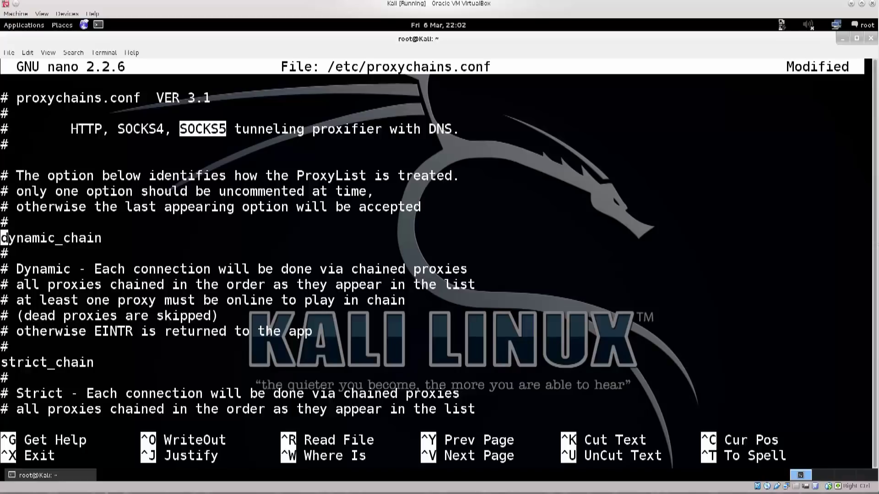
type("~")
key("BackSpace")
type("#")
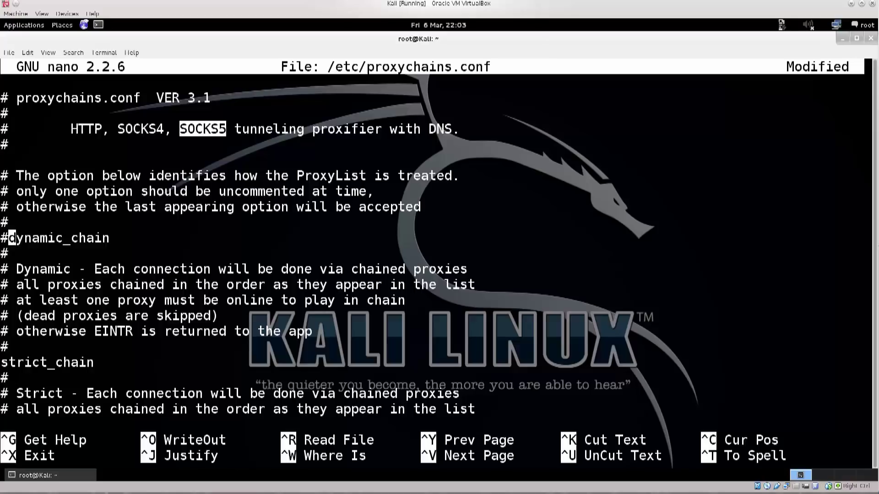
left_click_drag(94, 362, 1, 362)
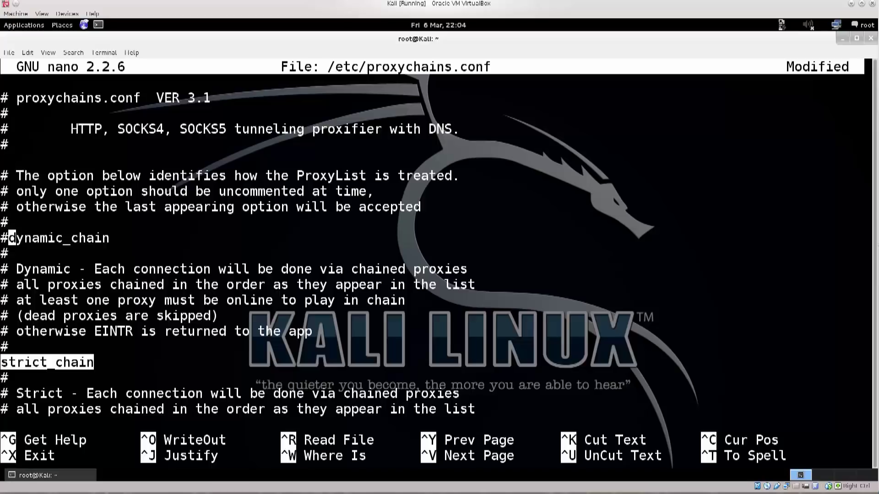
left_click_drag(9, 237, 110, 238)
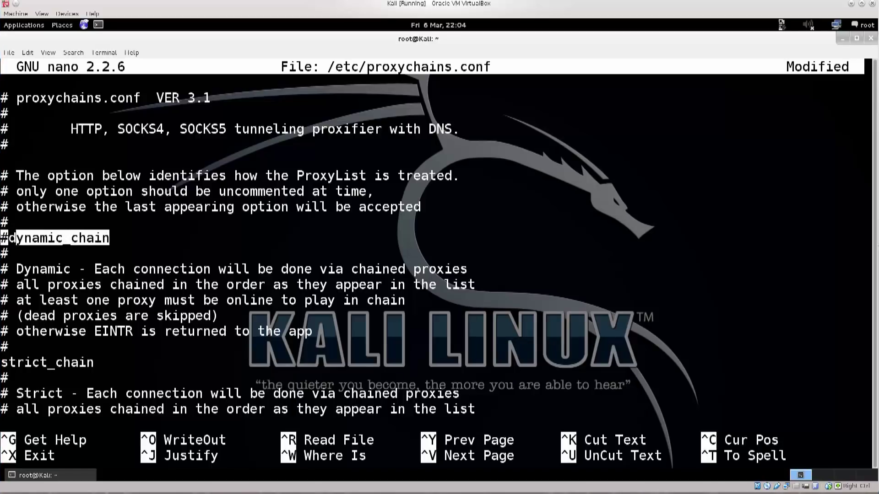
key("Delete")
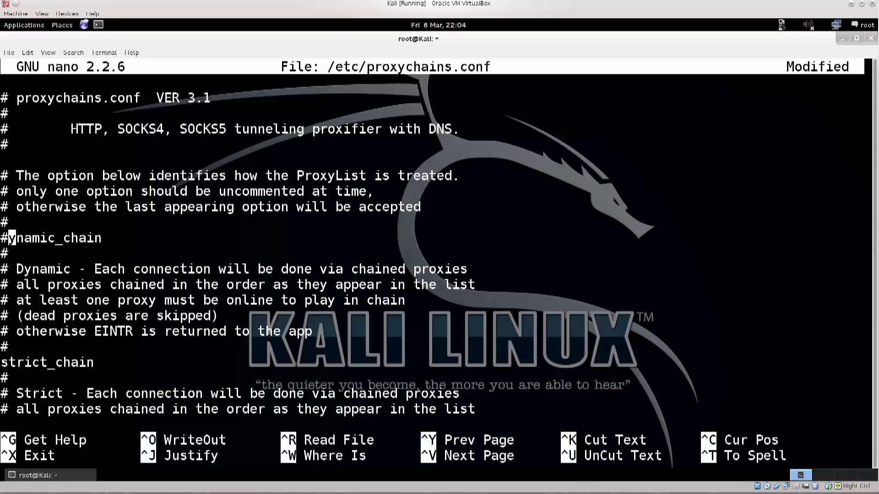
type("d")
key("Left")
key("BackSpace")
key("Down")
key("Down")
key("Down")
key("Down")
key("Down")
key("Down")
key("Down")
key("Down")
type("#")
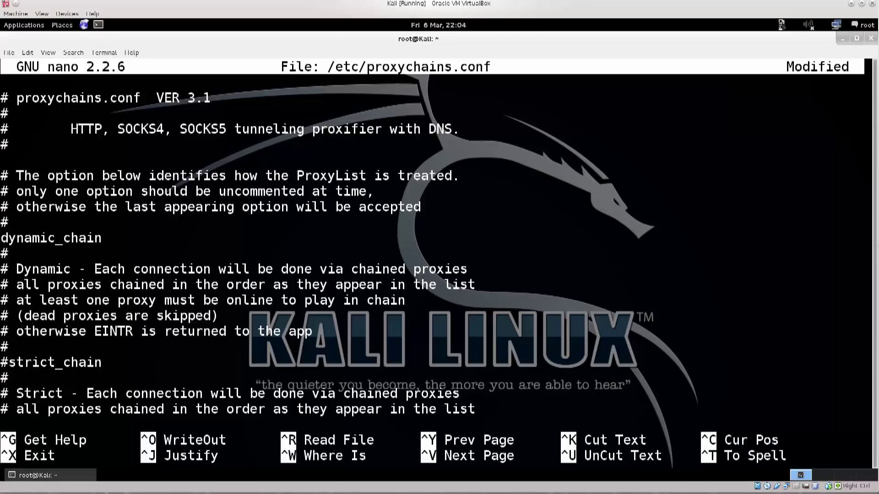
left_click_drag(8, 362, 863, 361)
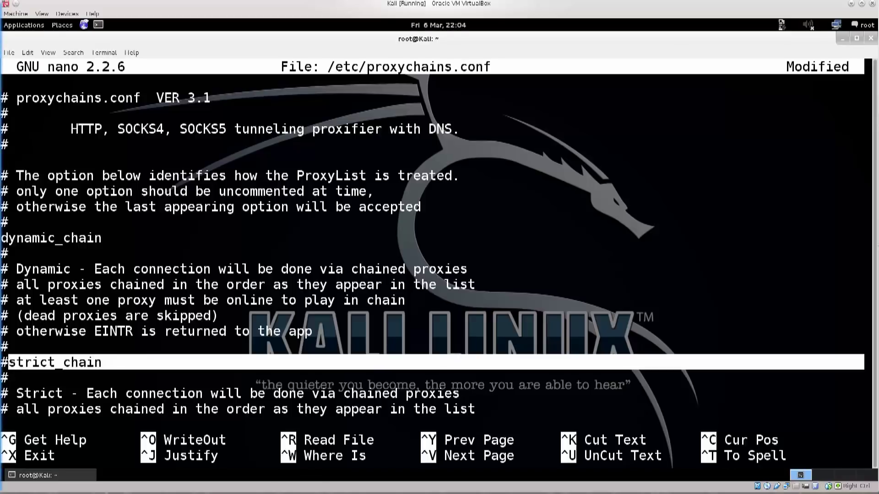
left_click_drag(1, 237, 102, 238)
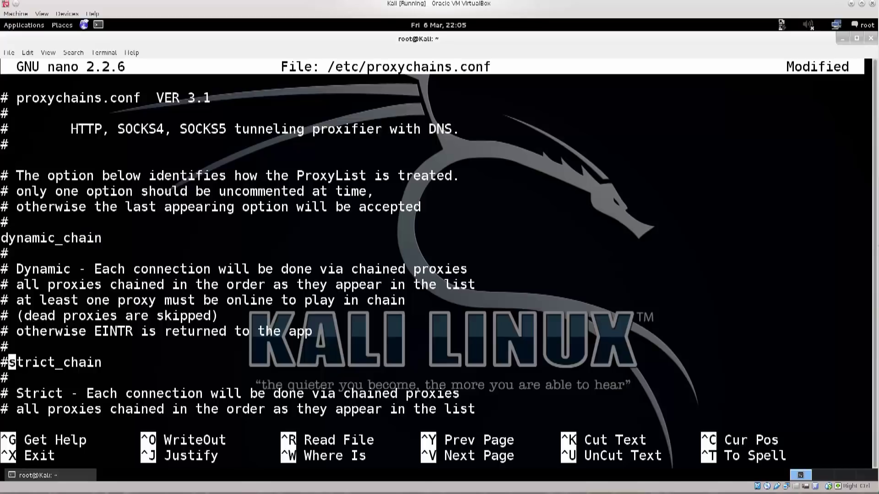
key("Down")
key("Down")
key("Down")
key("Down")
key("Down")
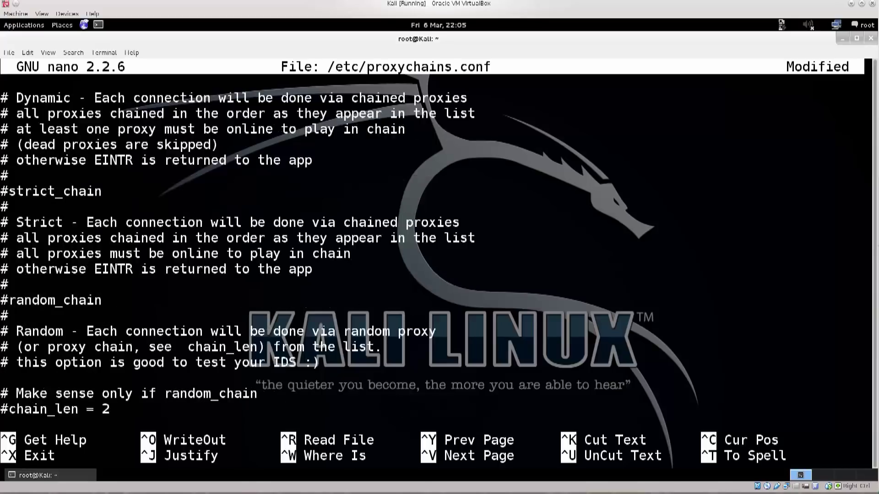
key("Down")
left_click_drag(10, 284, 103, 300)
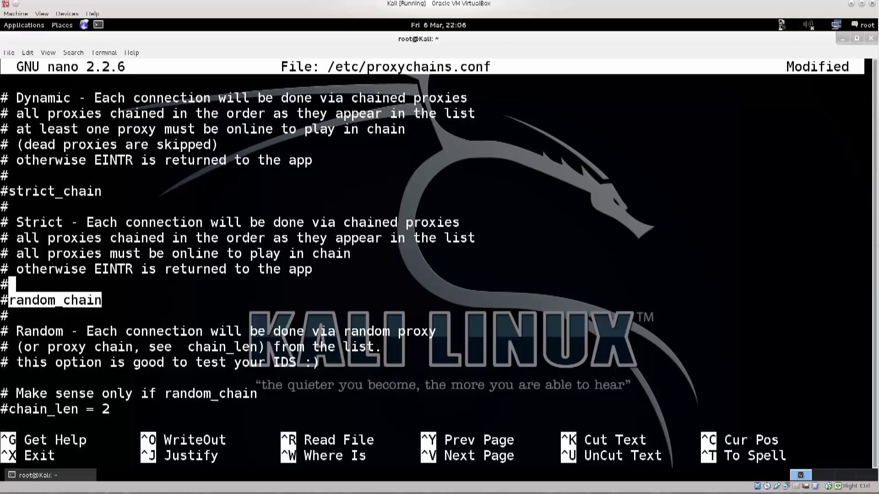
left_click_drag(102, 300, 10, 300)
key("Down")
key("Down")
key("Down")
key("Down")
key("Down")
key("Down")
key("Down")
key("Down")
key("Down")
key("Down")
key("Down")
key("Down")
key("Down")
key("Up")
key("Up")
key("Up")
key("Right")
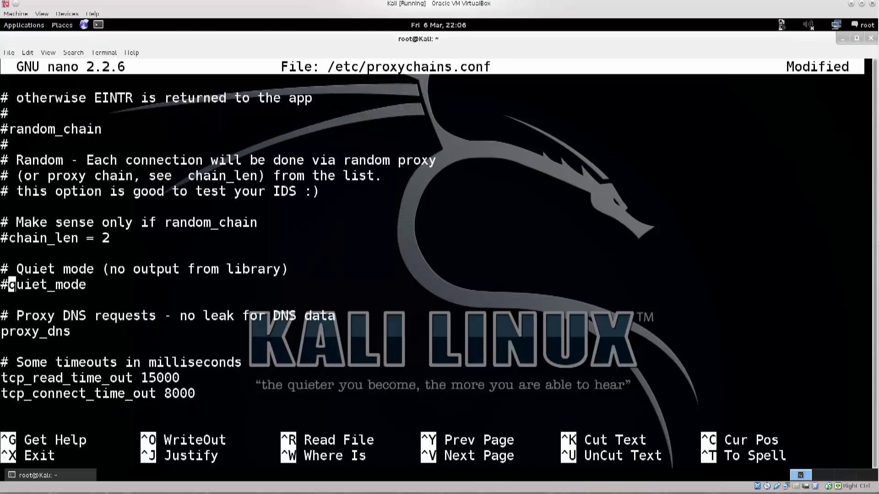
key("Down")
key("Down")
key("Down")
left_click_drag(15, 316, 118, 315)
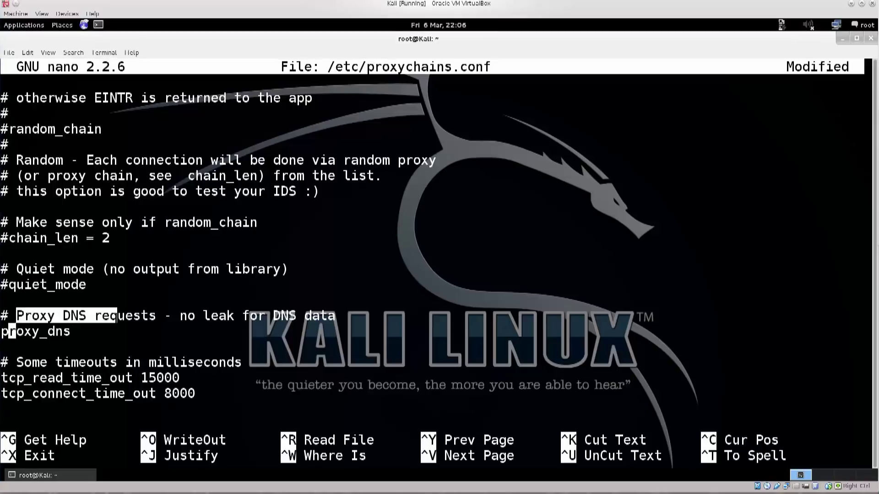
mouse_move(180, 316)
left_mouse_down()
mouse_move(864, 331)
mouse_move(863, 316)
left_mouse_up()
left_click(285, 317)
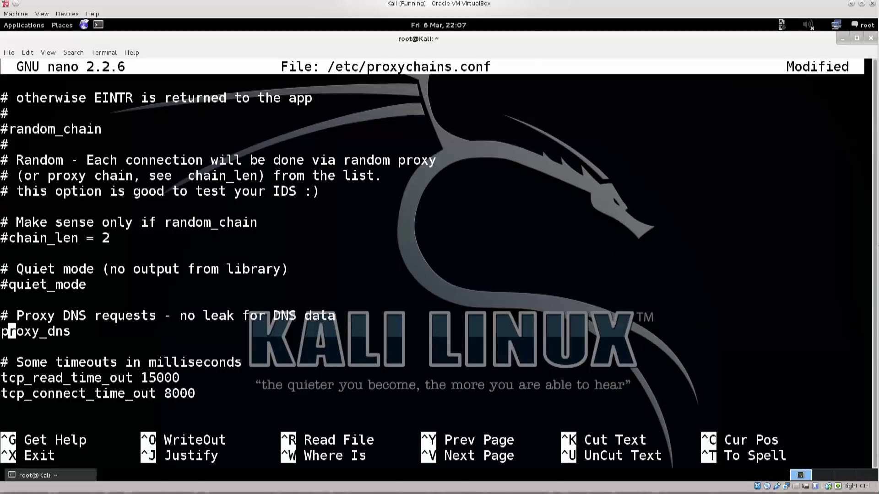
left_click_drag(71, 332, 2, 331)
left_click(2, 331)
key("Down")
key("Down")
key("Down")
key("Down")
key("Down")
key("Down")
key("Down")
key("Down")
key("Down")
key("Down")
key("Down")
key("Down")
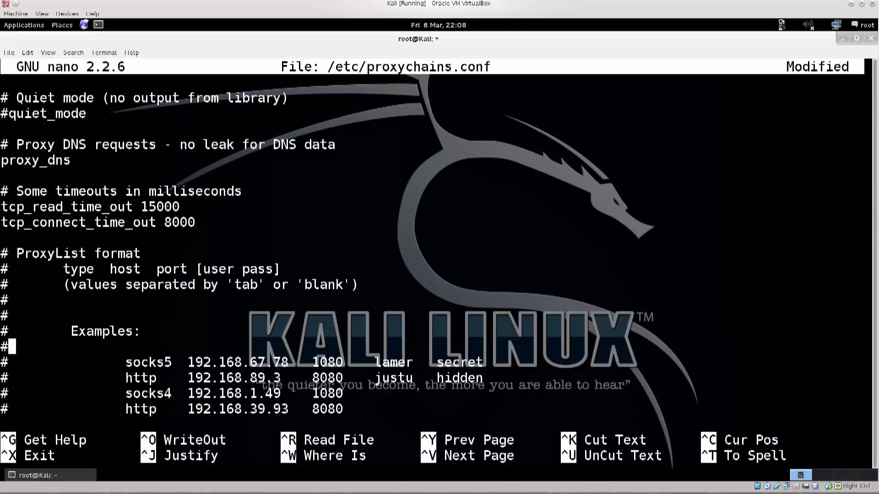
key("Down")
key("Down")
key("Down")
key("Down")
key("Down")
key("Down")
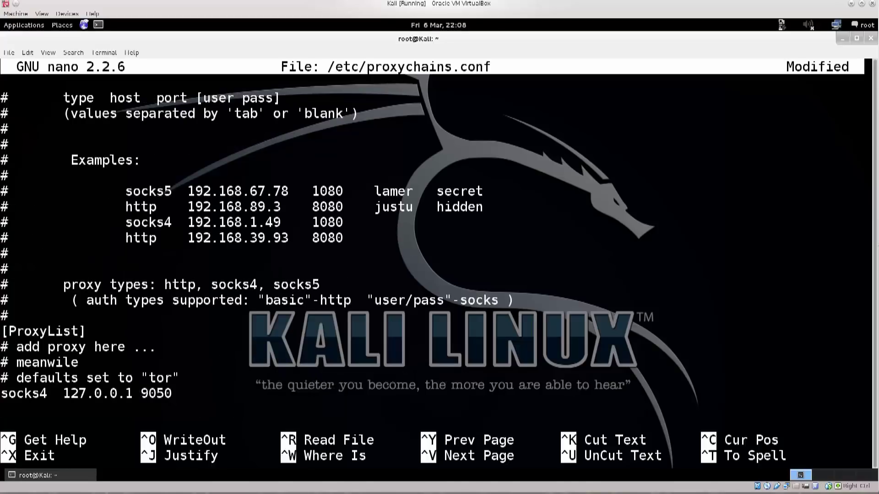
key("Down")
left_click_drag(7, 269, 7, 409)
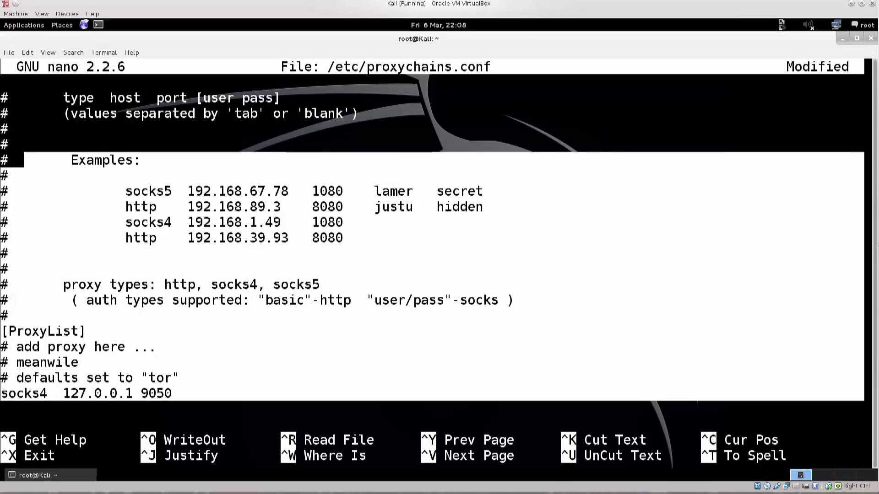
left_click_drag(119, 191, 384, 222)
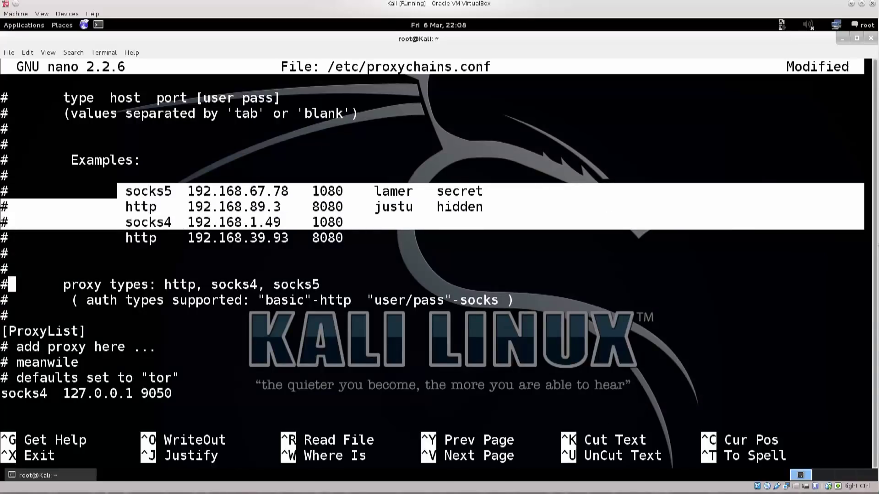
left_click_drag(384, 221, 356, 238)
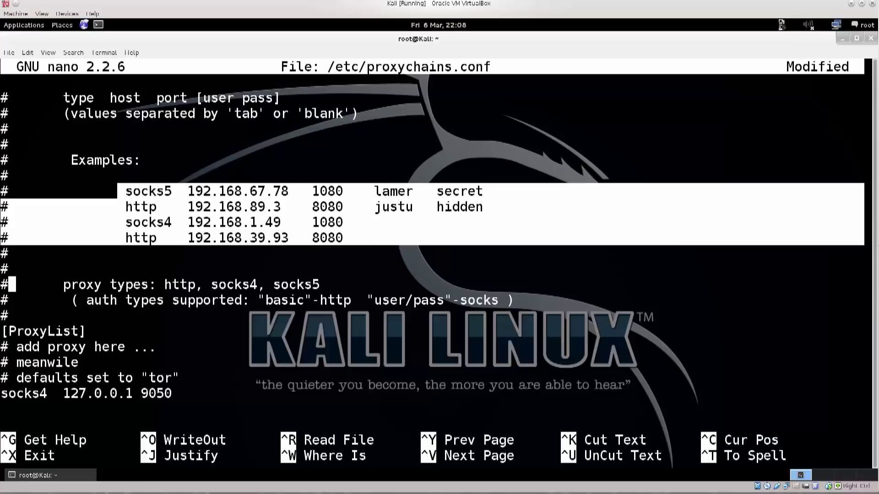
left_click_drag(118, 190, 357, 238)
left_click_drag(125, 191, 344, 237)
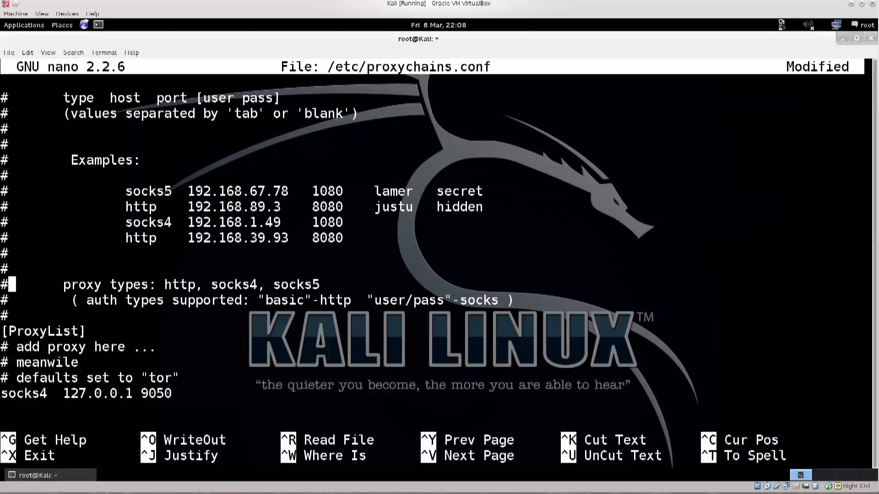
left_click_drag(374, 191, 863, 191)
left_click_drag(375, 206, 483, 207)
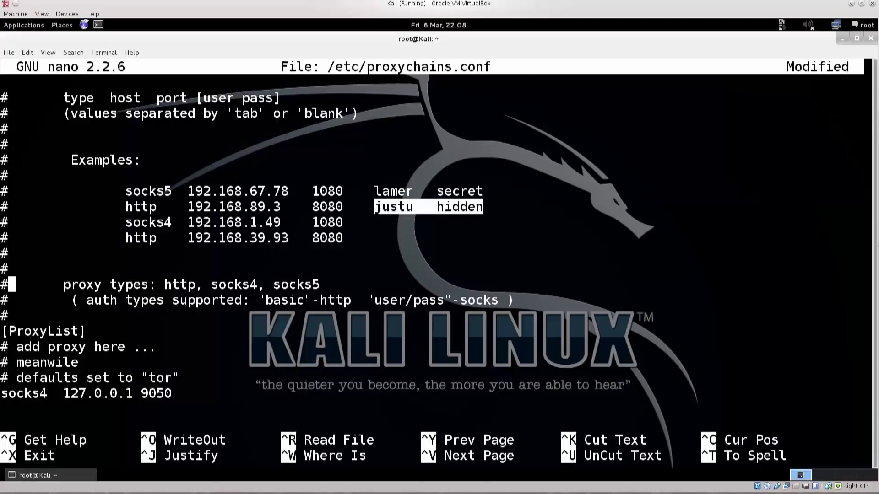
double_click(148, 191)
mouse_move(187, 191)
left_mouse_down()
mouse_move(1, 191)
mouse_move(280, 191)
left_mouse_up()
double_click(327, 191)
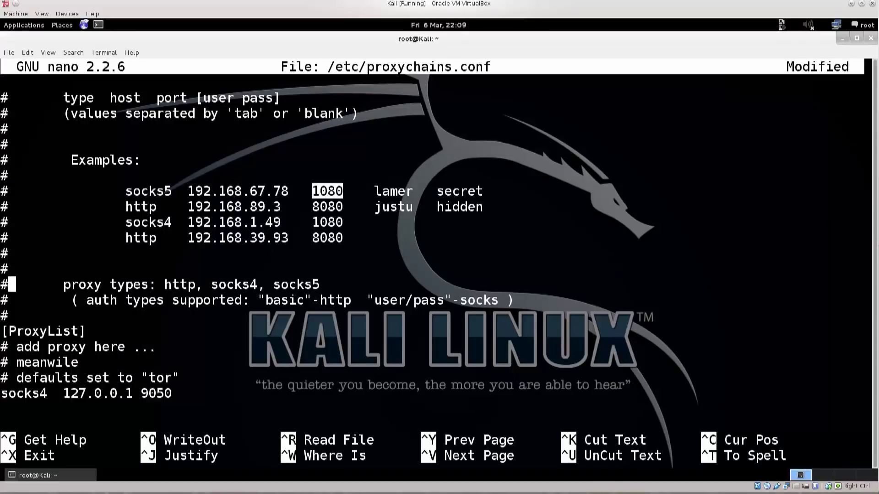
mouse_move(374, 191)
left_mouse_down()
mouse_move(686, 191)
mouse_move(482, 191)
left_mouse_up()
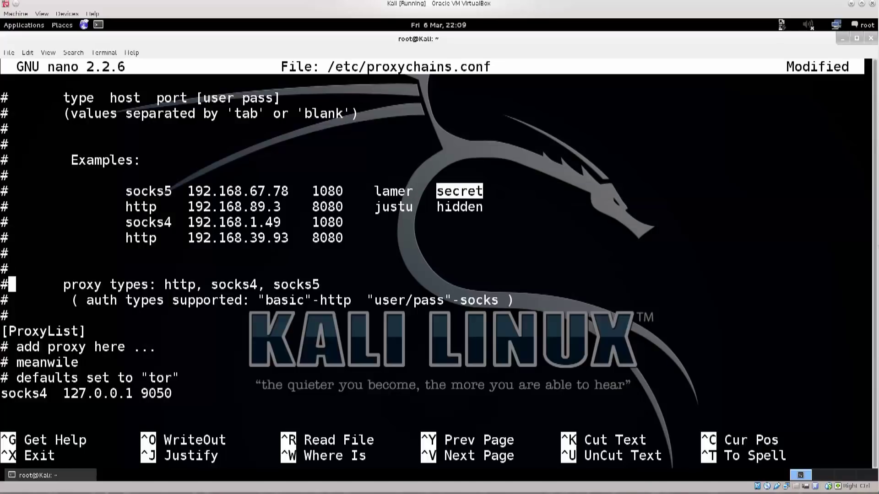